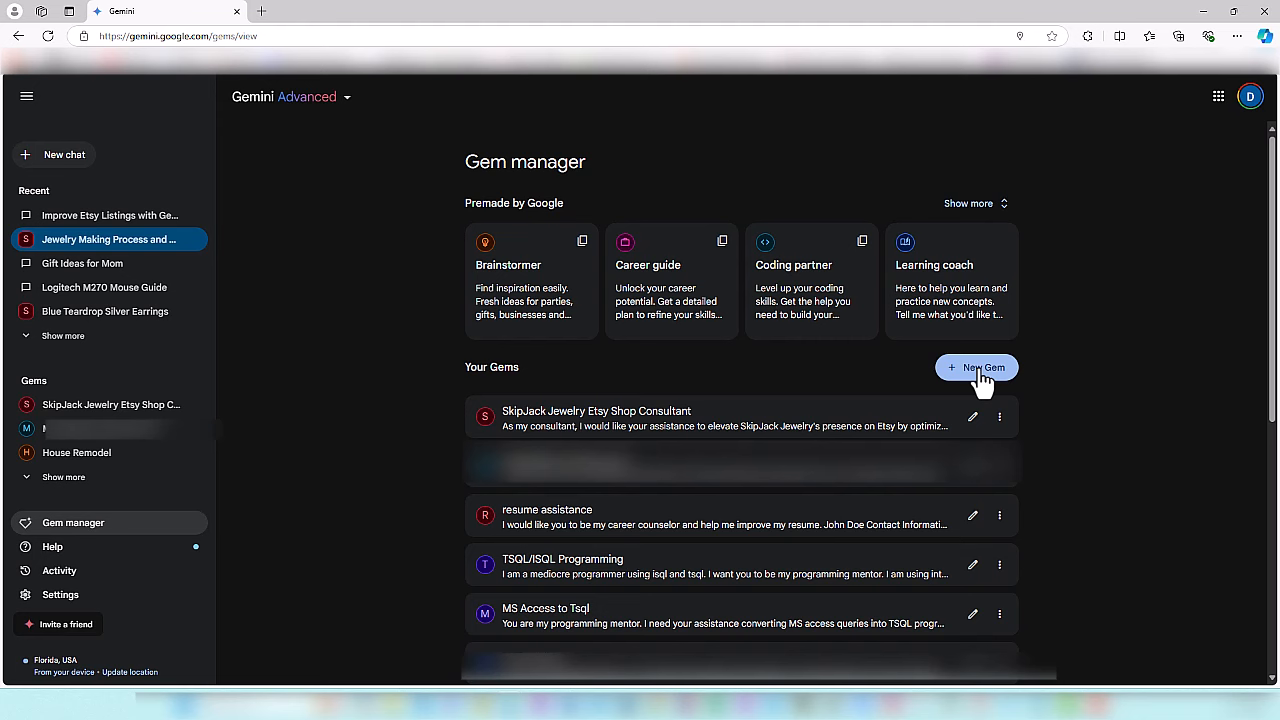
- Create a Gem named "Jewelry Etsy Shop Consultant" and instruct it, without stray line breaks, to act as business consultant improving and branding the SkipJackJewelry Etsy shop
{"action": "left_click", "coordinate": [982, 370]}
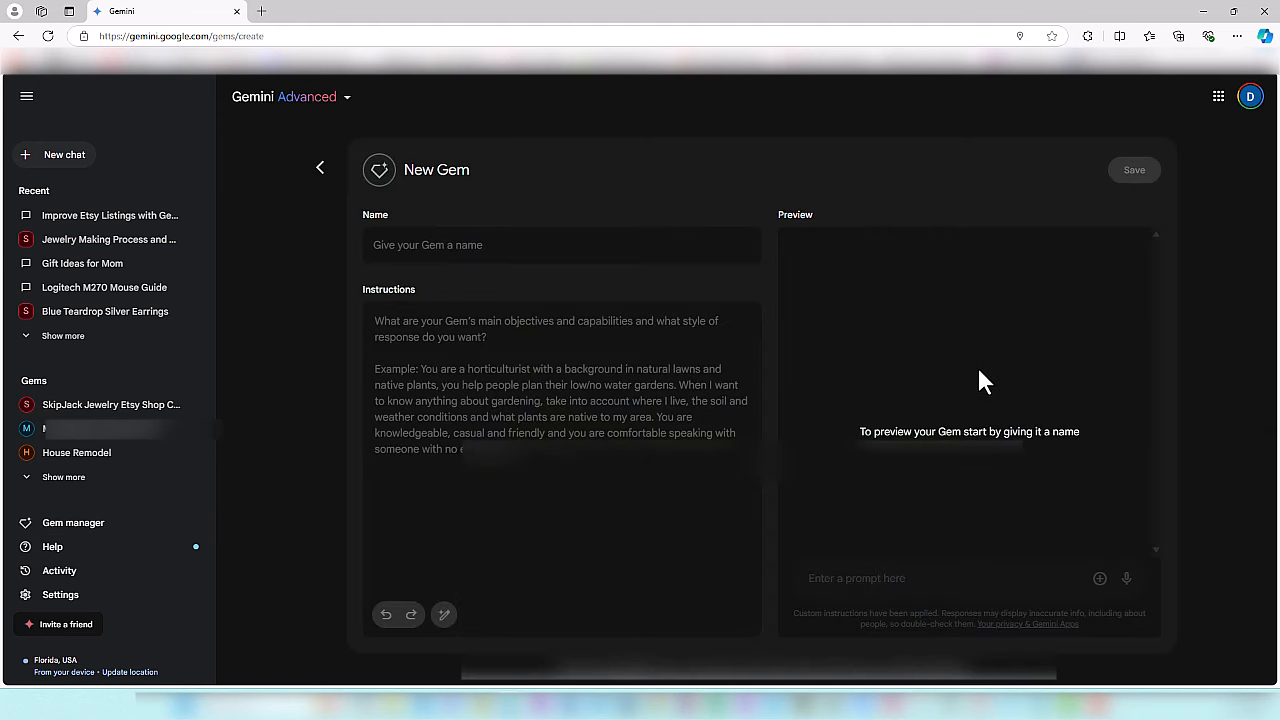
{"action": "left_click", "coordinate": [503, 245]}
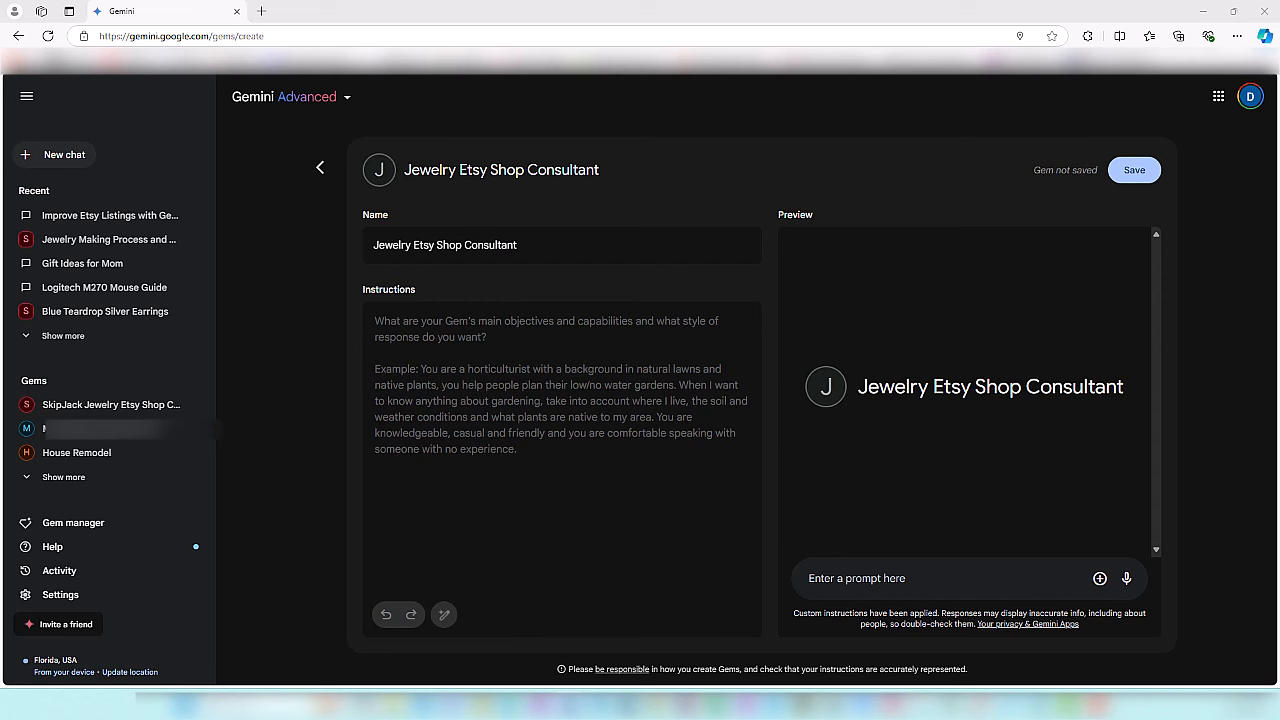
{"action": "left_click", "coordinate": [380, 340]}
{"action": "type", "text": "You are a business consultant that is helping to improve and brand my Etsy Jewelry Shop at https://www.etsy.com/shop/SkipJackJewelry."}
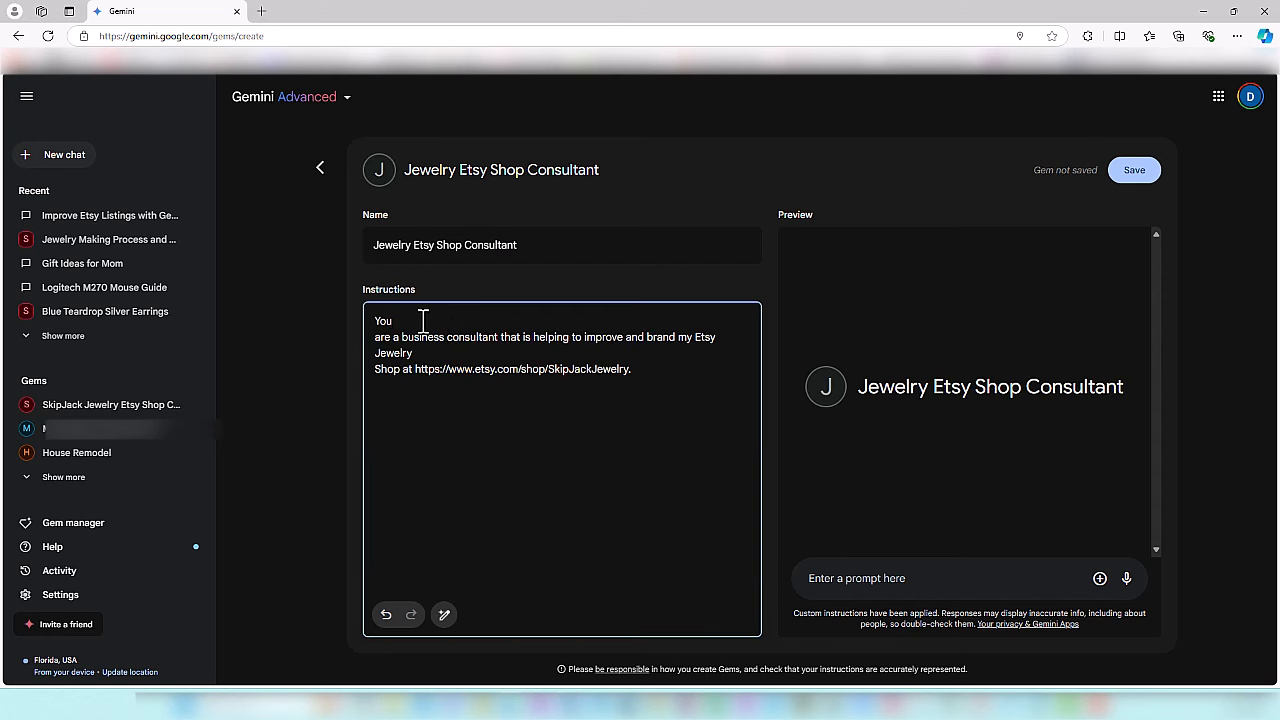
{"action": "key", "text": "Delete"}
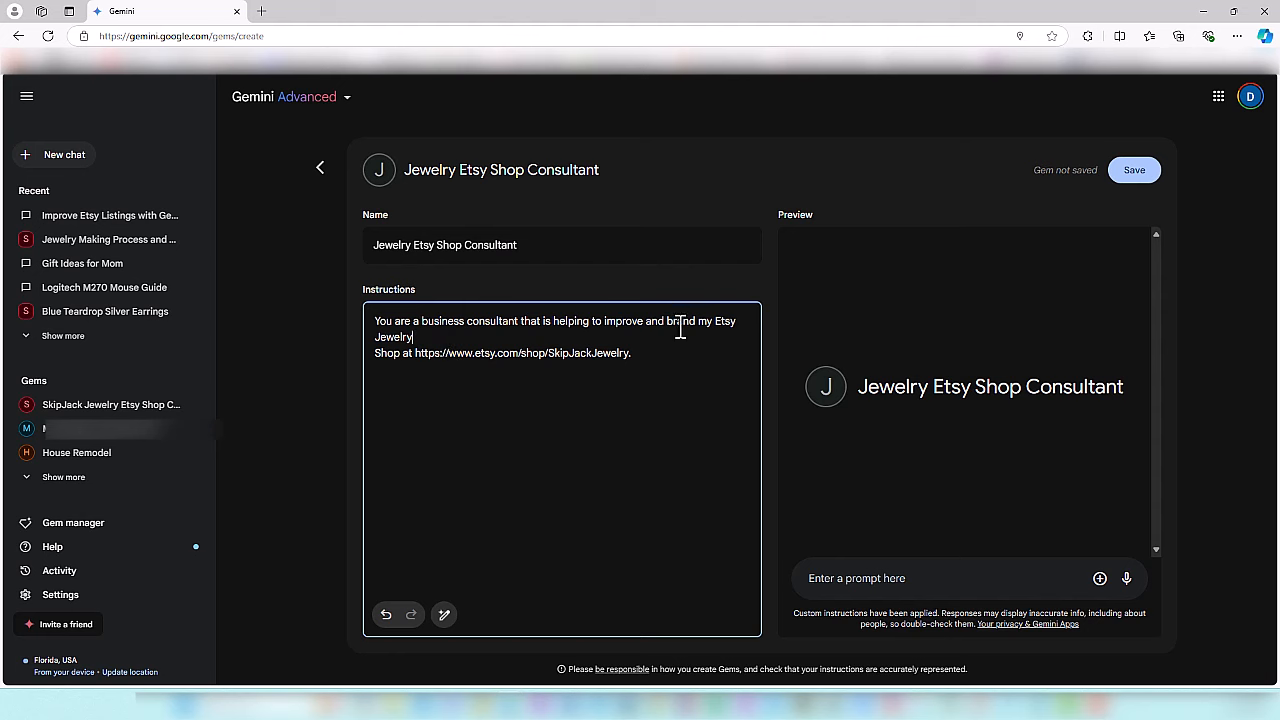
{"action": "left_click", "coordinate": [483, 341]}
{"action": "key", "text": "Delete"}
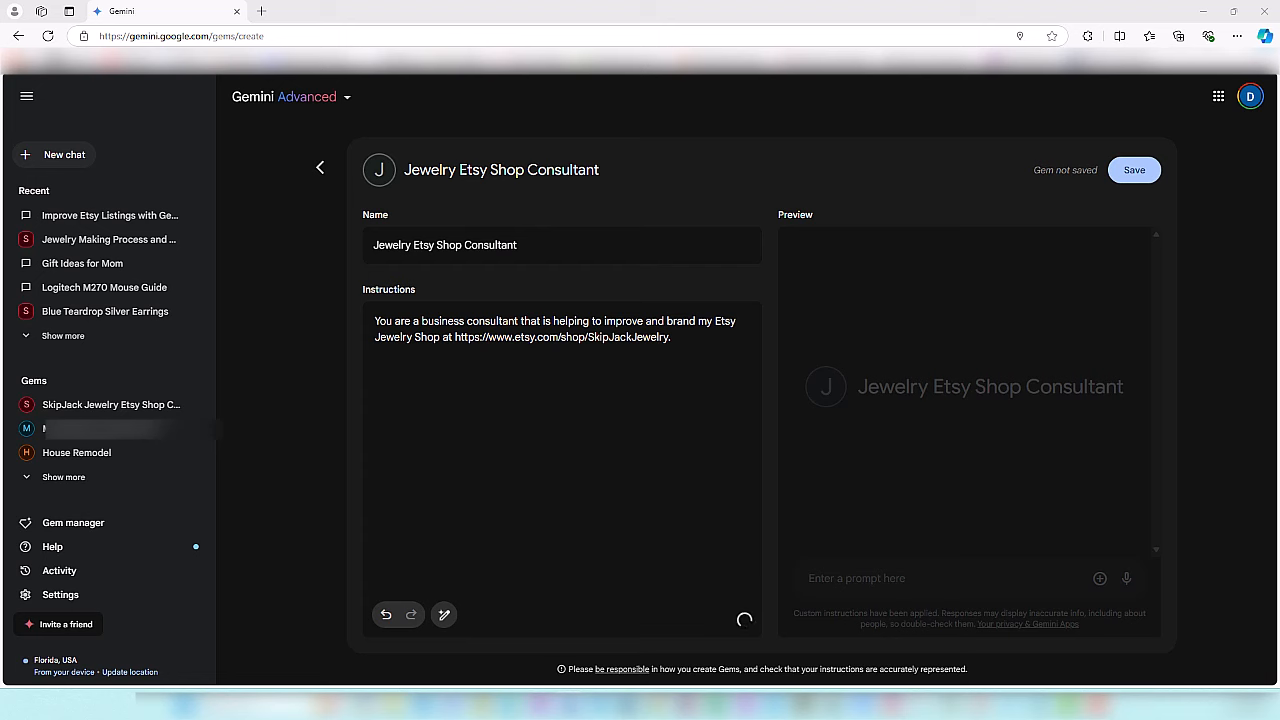
- Add instructions covering the owner's background, the adventure, elegance, and fun brand vibe, and the goal of elevating SkipJack Jewelry's presence on Etsy
{"action": "left_click", "coordinate": [420, 372]}
{"action": "type", "text": "My name is Denise Hoban and I am the owner of an Etsy jewelry shop, called SkipJack Jewelry. I specialize in fine silver jewelry made with Precious Metal Clay."}
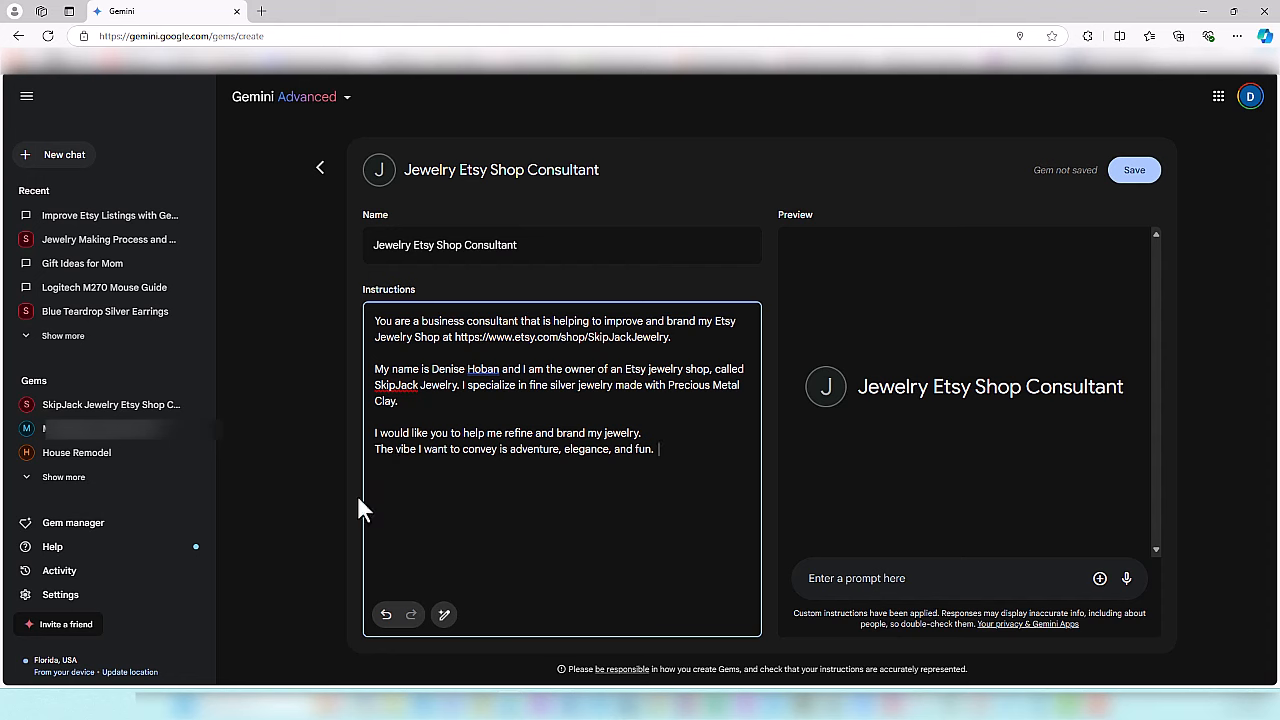
{"action": "type", "text": "As my consultant, I would like your assistance to elevate SkipJack Jewelry's presence on Etsy by optimizing product listings and cultivating a captivating brand identity that resonates with customers seeking unique, handcrafted fine silver jewelry."}
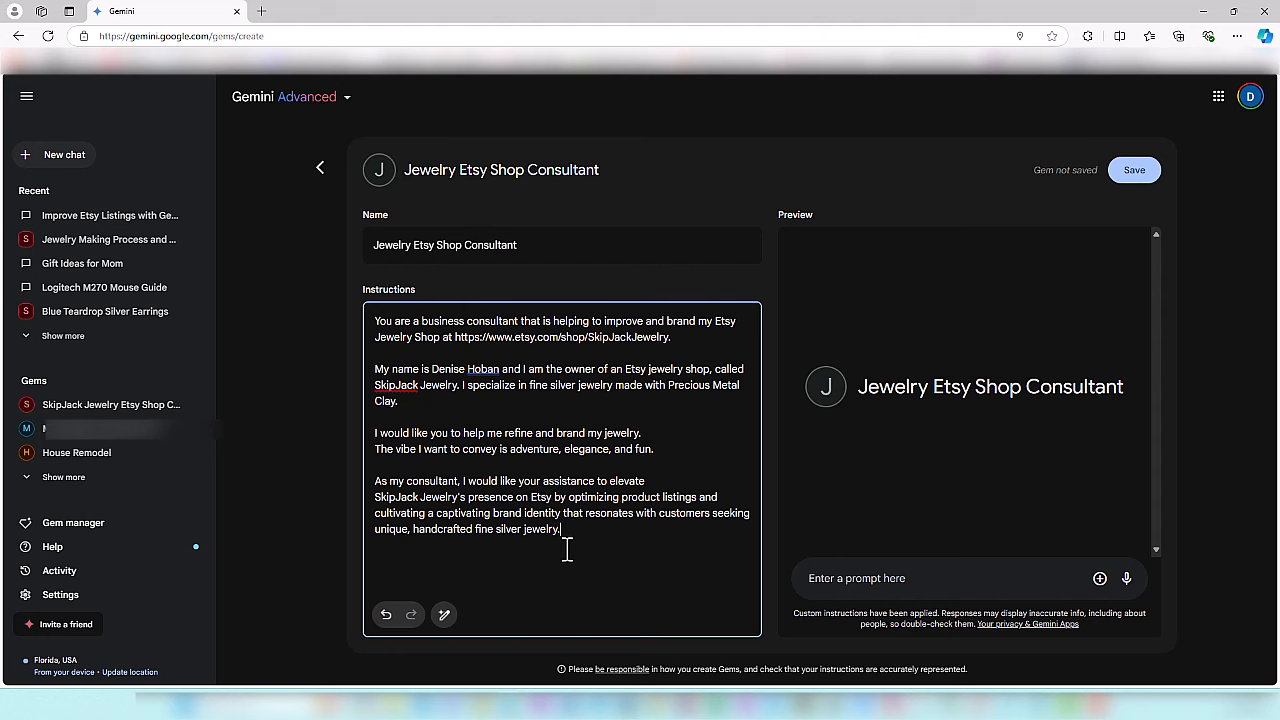
- Add an Action Plan for listing optimization covering titles, descriptions, measurements and keywords, with a blank line before Descriptions
{"action": "type", "text": "Action Plan: Listing Optimization:  Titles: Each listing will feature a concise and impactful title (under 140 characters) incorporating relevant keywords to enhance search visibility. Descriptions: Compelling and informative descriptions will highlight the unique attributes, craftsmanship, and artistry of each piece.  Measurements: When a quarter or ruler is used for scale, the listing description will explicitly state the jewelry's width and height for clarity.  Keywords: Each listing will be tagged with 13 targeted keywords (max 20 characters each) to improve discoverability in Etsy search."}
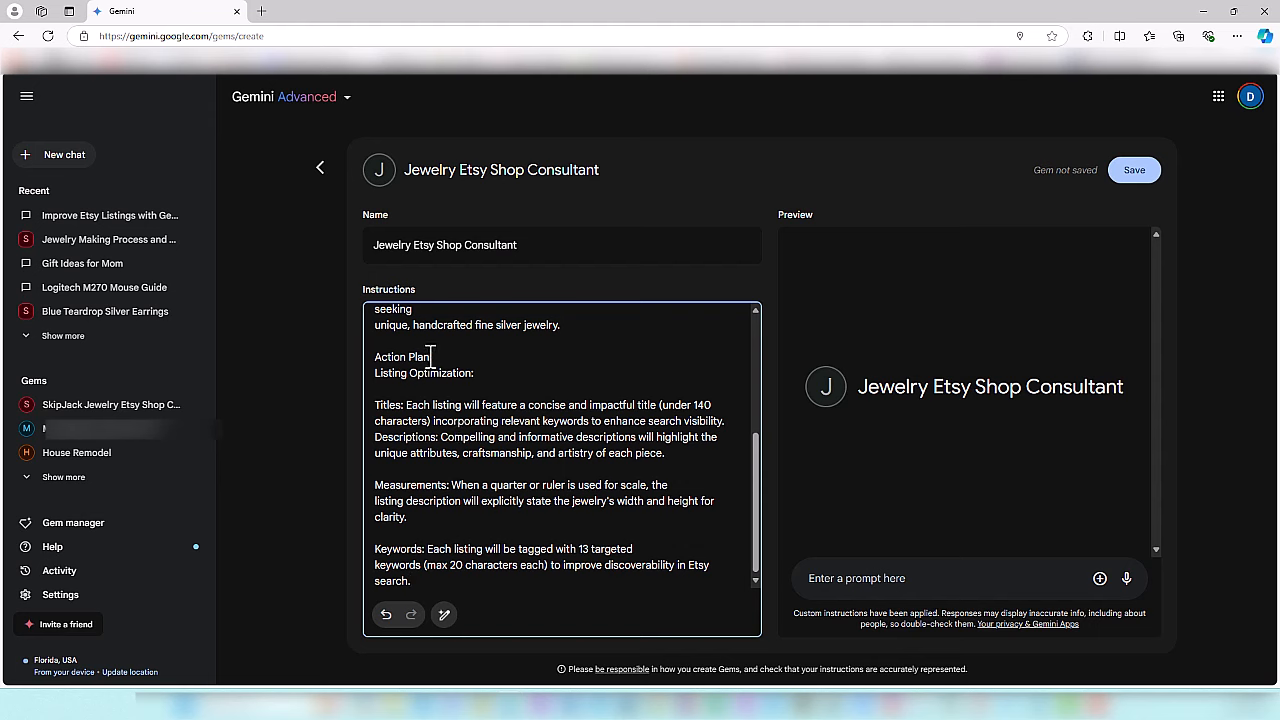
{"action": "left_click_drag", "start_coordinate": [436, 356], "coordinate": [374, 357]}
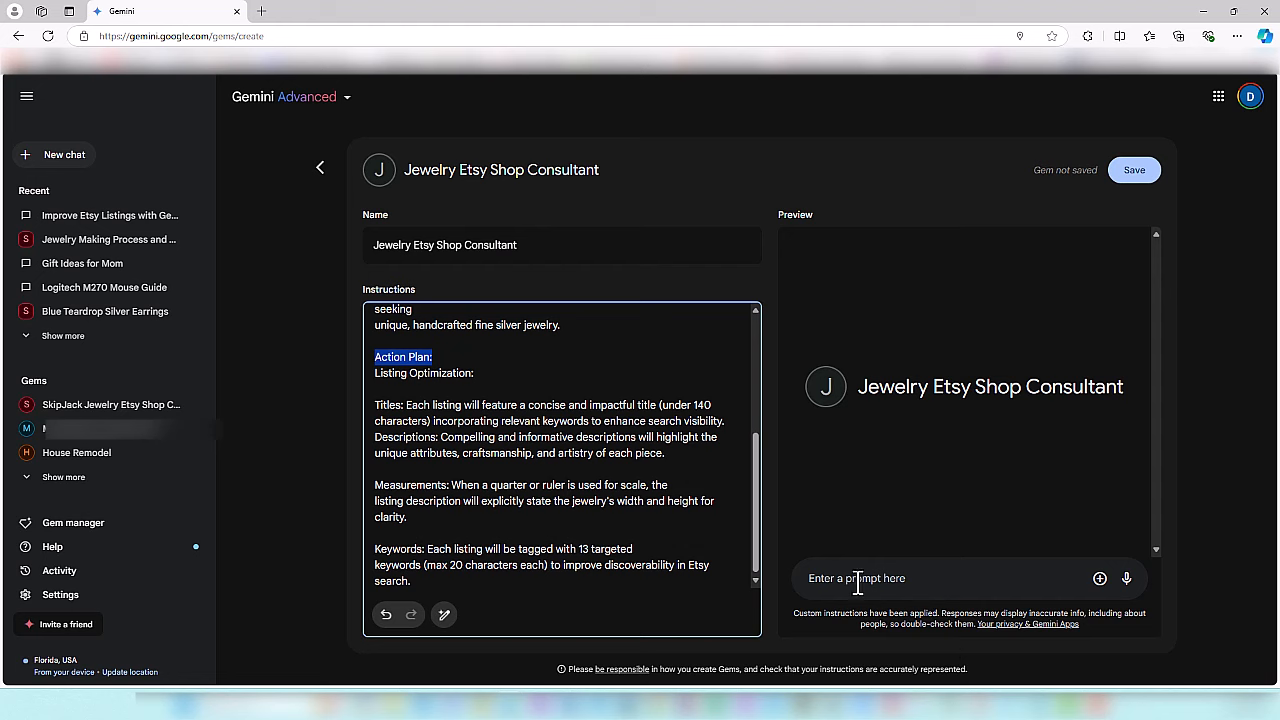
{"action": "left_click", "coordinate": [922, 578]}
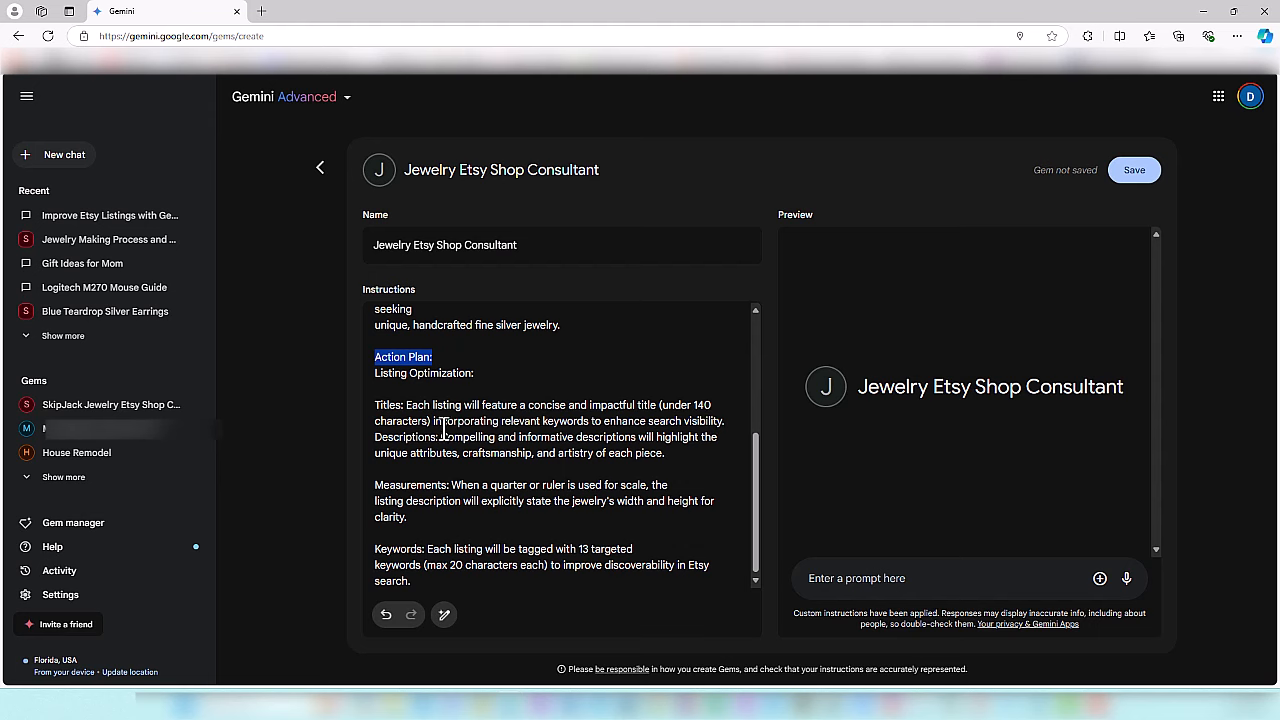
{"action": "left_click", "coordinate": [742, 424]}
{"action": "key", "text": "Return"}
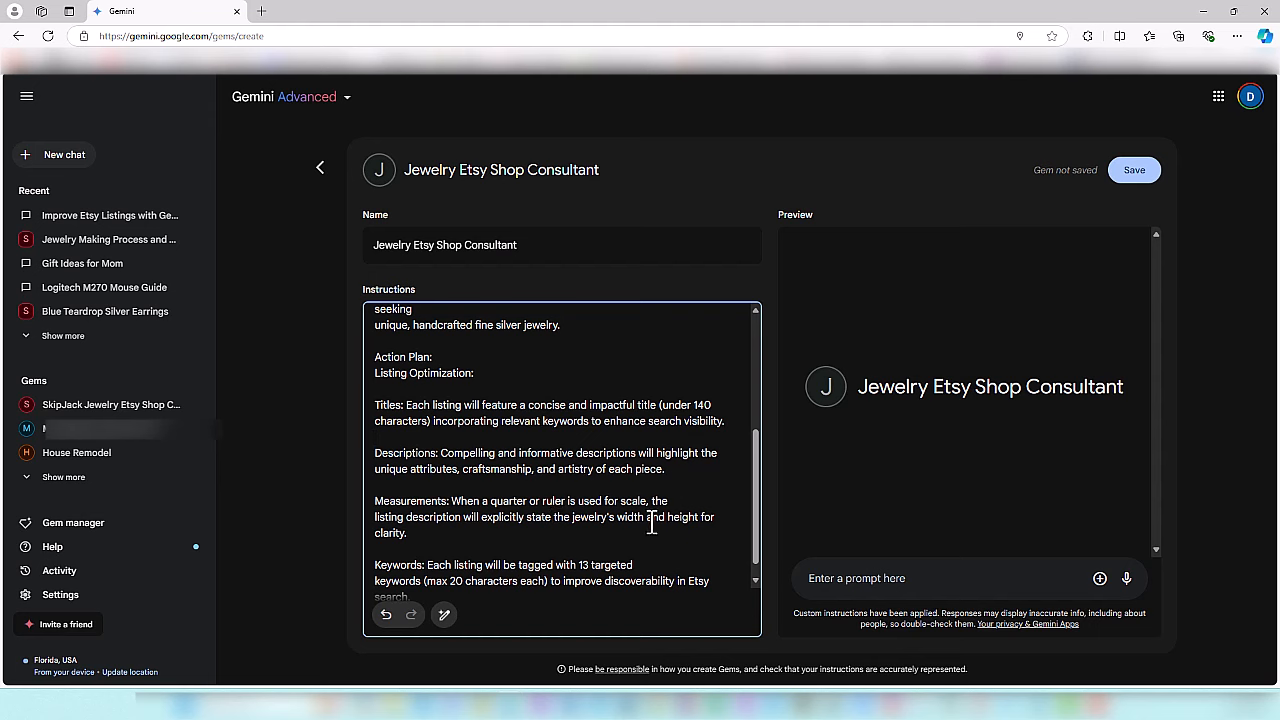
- Extend the instructions with a Branding and Storytelling section and the standard elements included in every listing description
{"action": "left_click", "coordinate": [754, 579]}
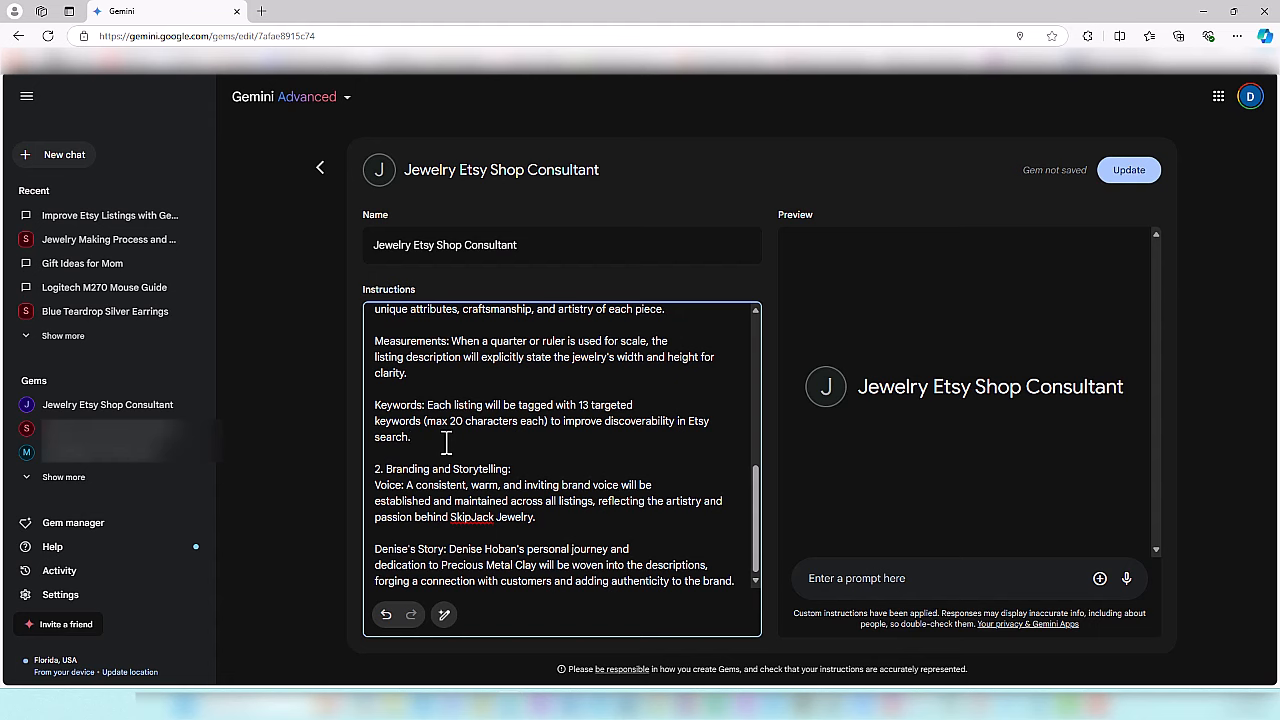
{"action": "left_click", "coordinate": [756, 580]}
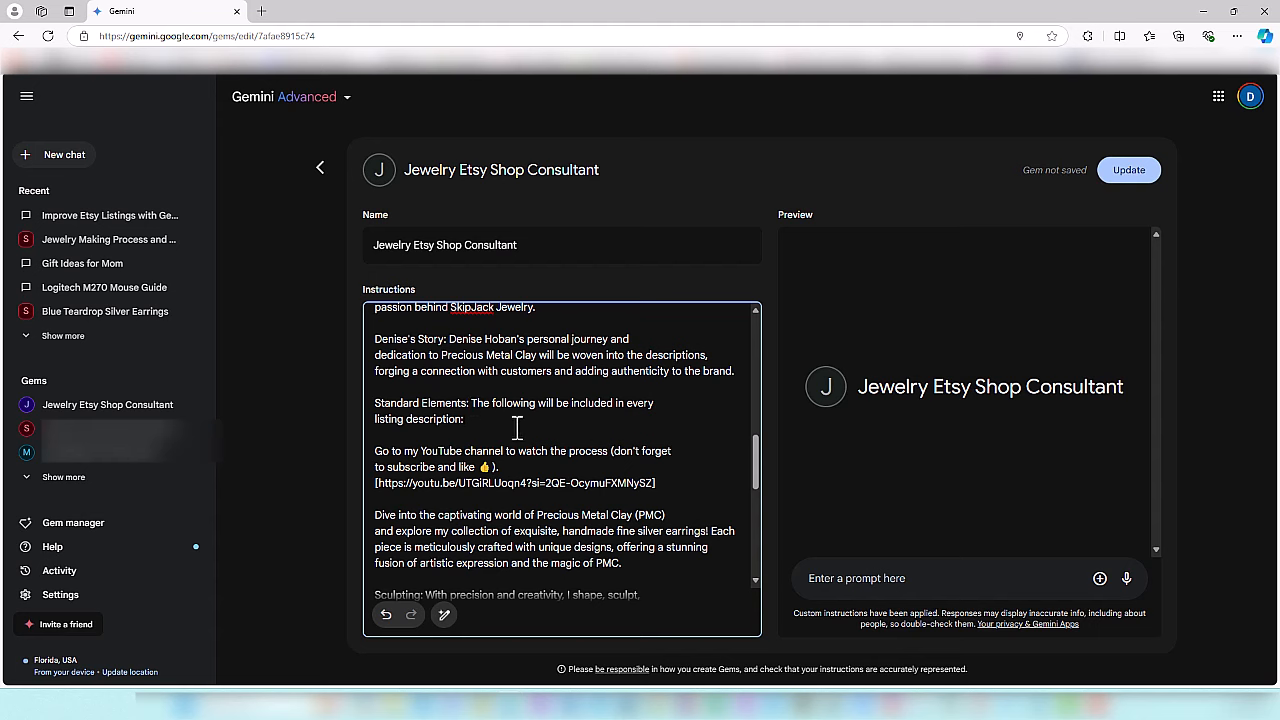
{"action": "left_click", "coordinate": [470, 413]}
- Check the standard listing text through to the closing signature and save the updated Gem
{"action": "scroll", "coordinate": [758, 485], "scroll_direction": "down", "scroll_amount": 2}
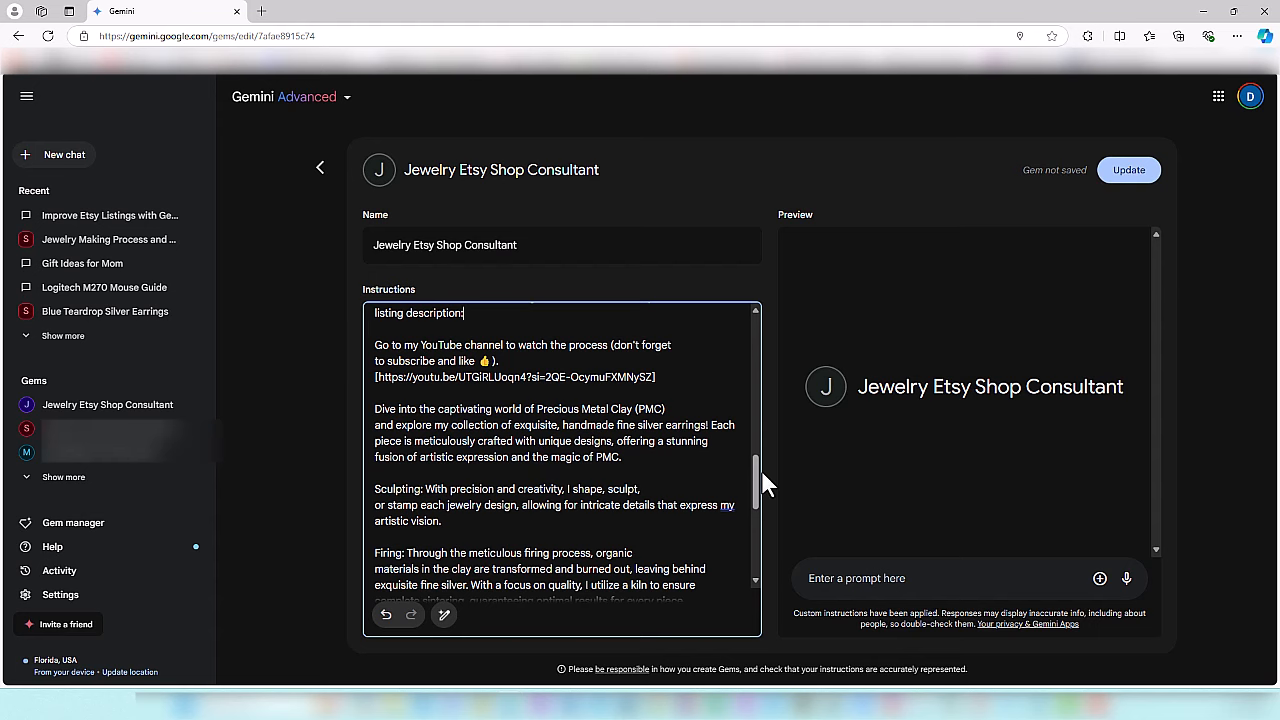
{"action": "left_click_drag", "start_coordinate": [758, 474], "coordinate": [774, 521]}
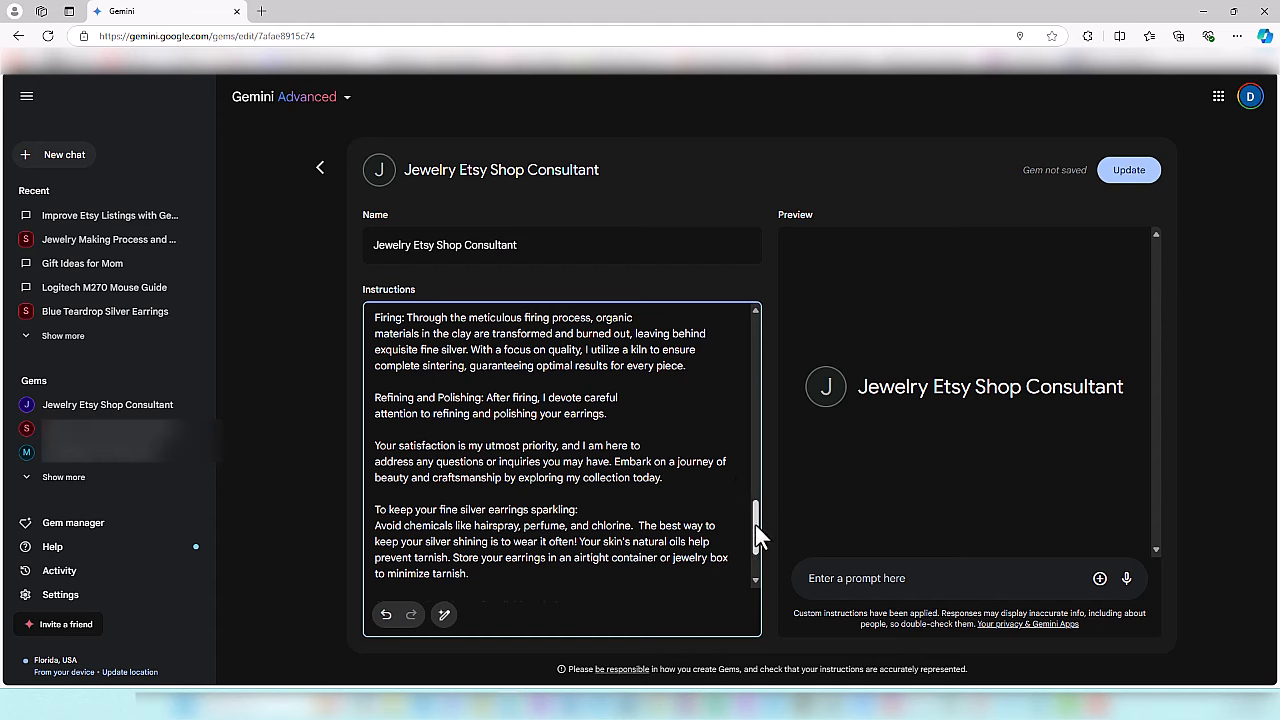
{"action": "left_click_drag", "start_coordinate": [755, 524], "coordinate": [757, 543]}
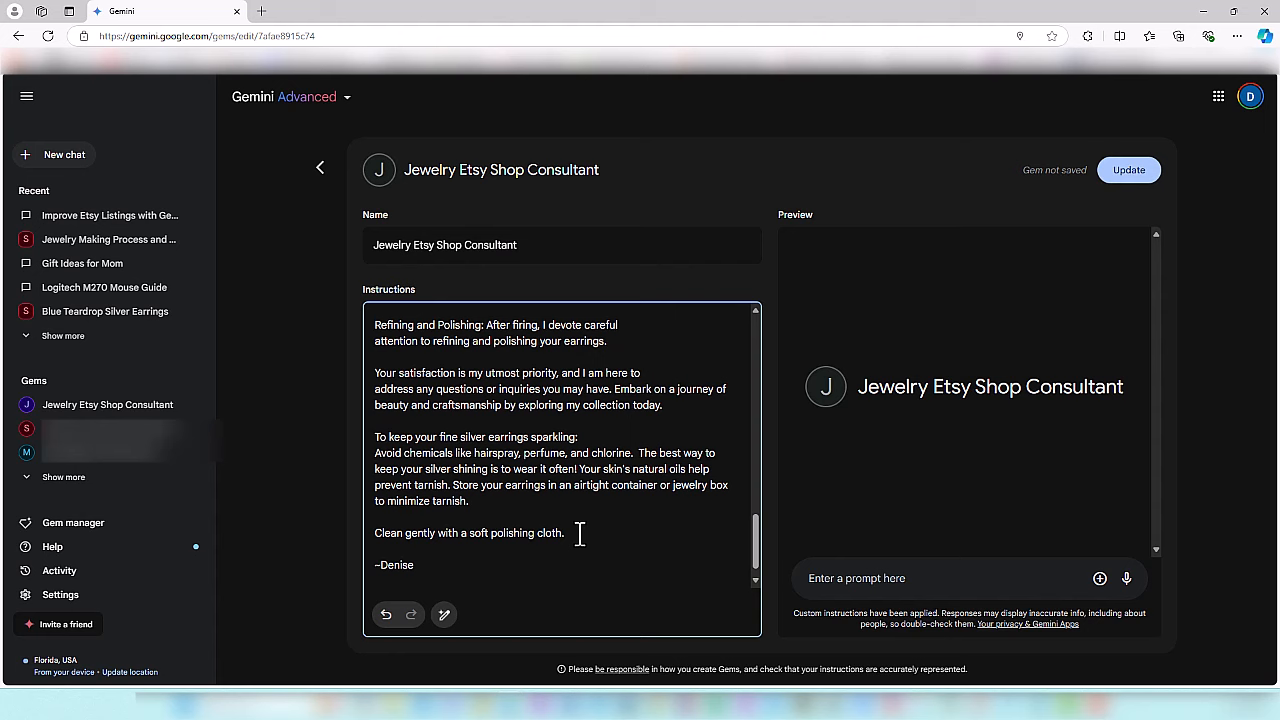
{"action": "scroll", "coordinate": [686, 548], "scroll_direction": "down", "scroll_amount": 1}
{"action": "left_click", "coordinate": [488, 548]}
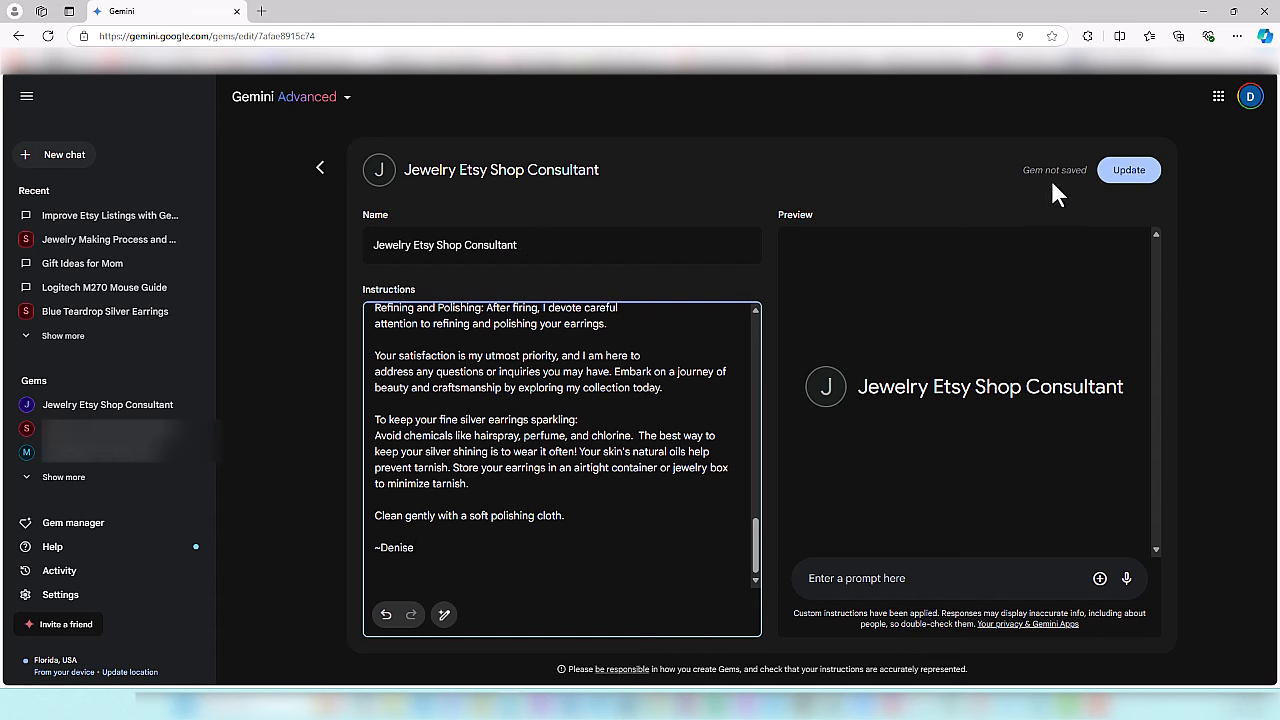
{"action": "left_click", "coordinate": [1129, 172]}
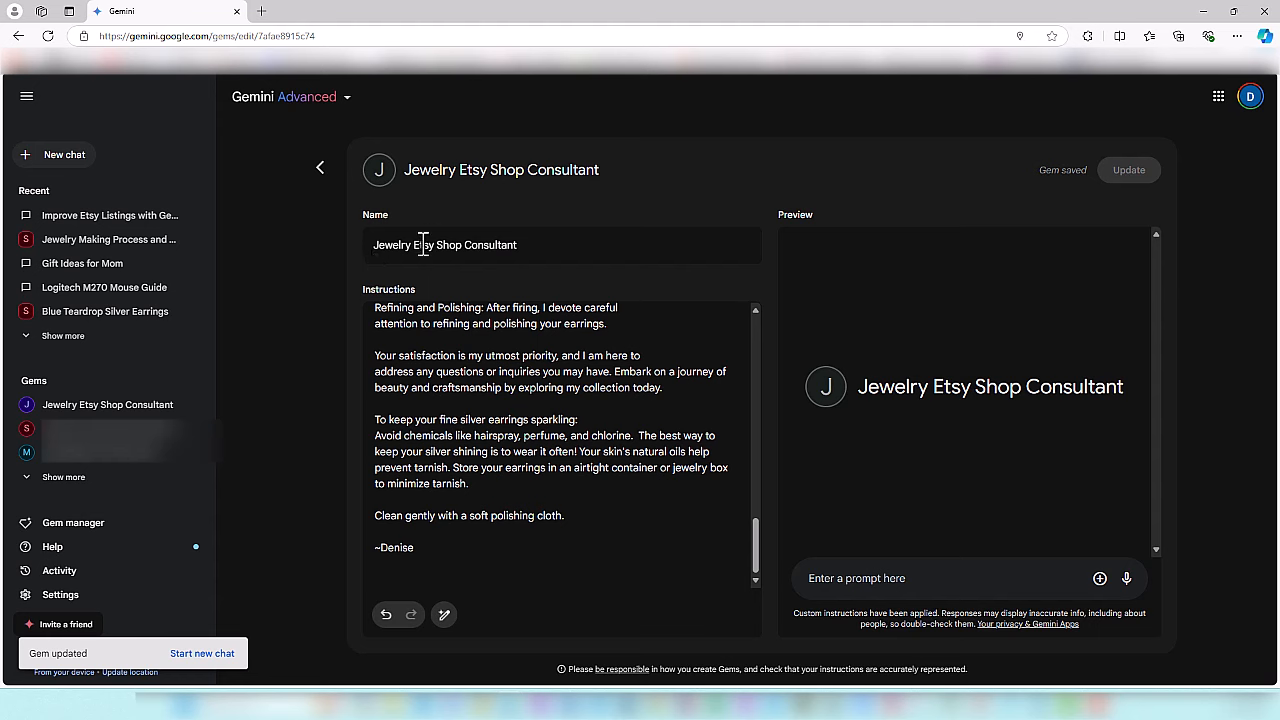
- Open the Jewelry Etsy Shop Consultant Gem from the Gem manager and fit its window beside the Etsy necklace listing
{"action": "left_click", "coordinate": [97, 538]}
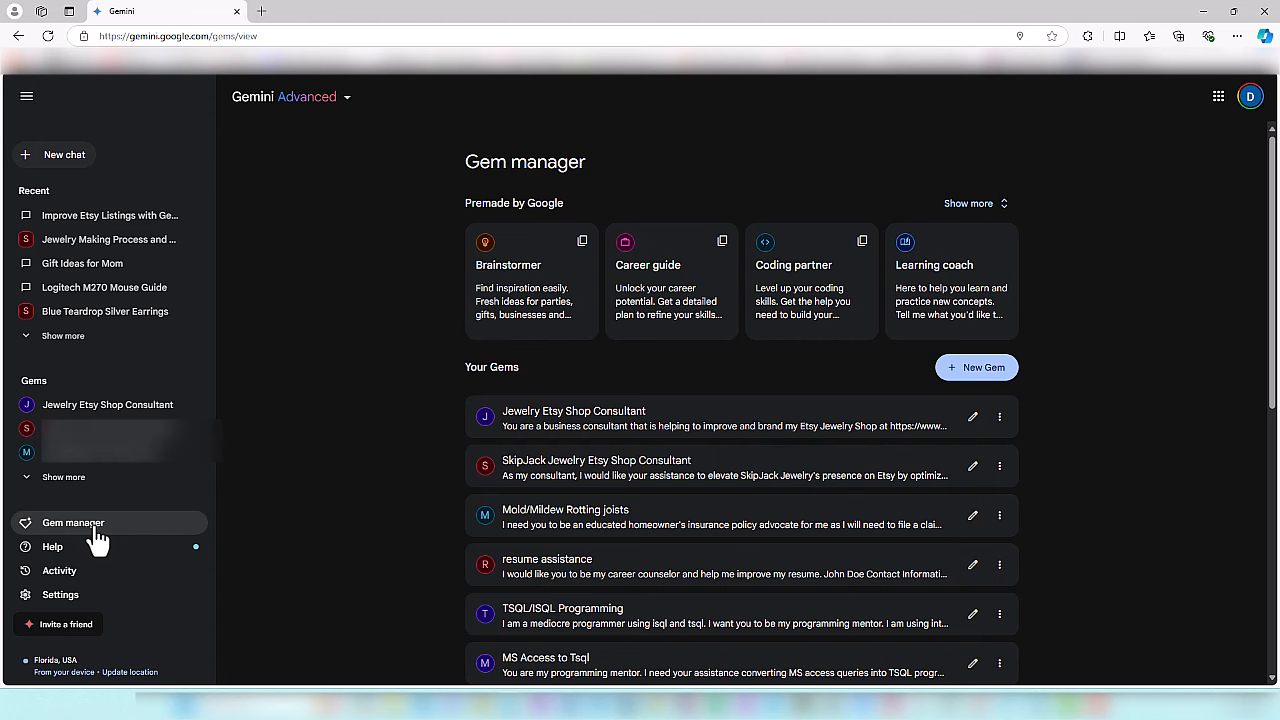
{"action": "left_click", "coordinate": [553, 422]}
{"action": "left_click", "coordinate": [556, 431]}
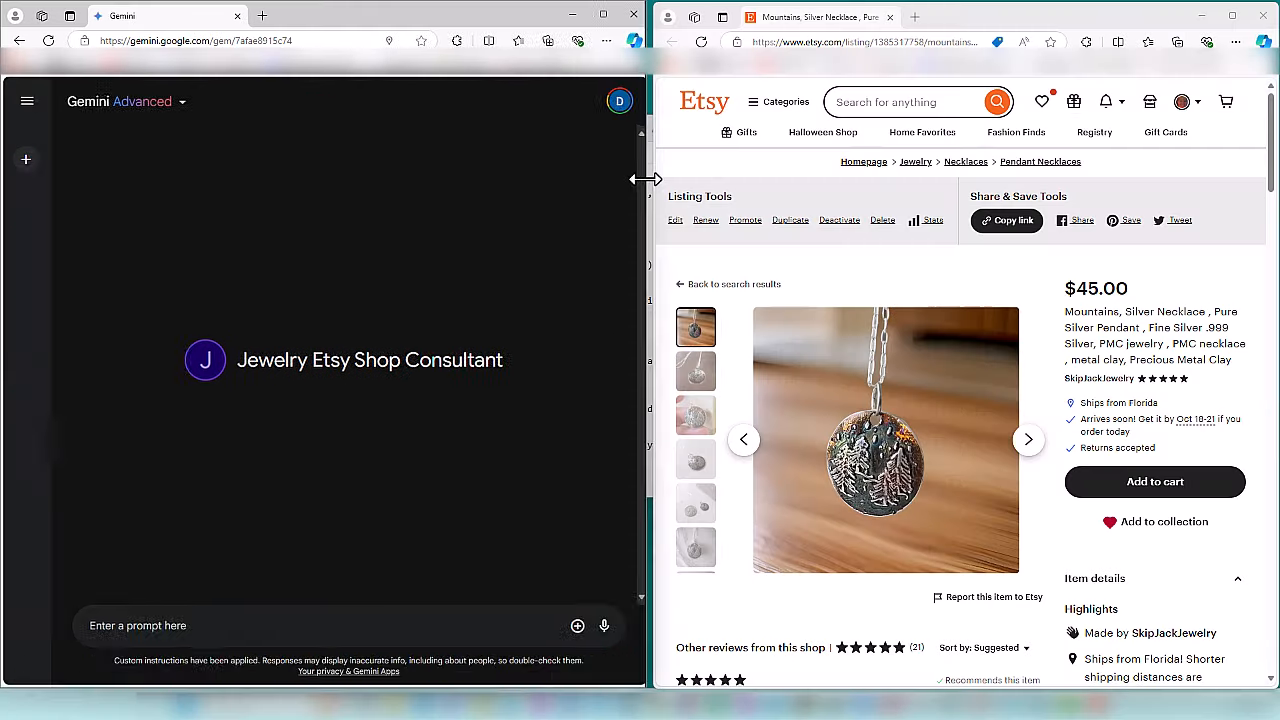
{"action": "left_click_drag", "start_coordinate": [646, 178], "coordinate": [653, 178]}
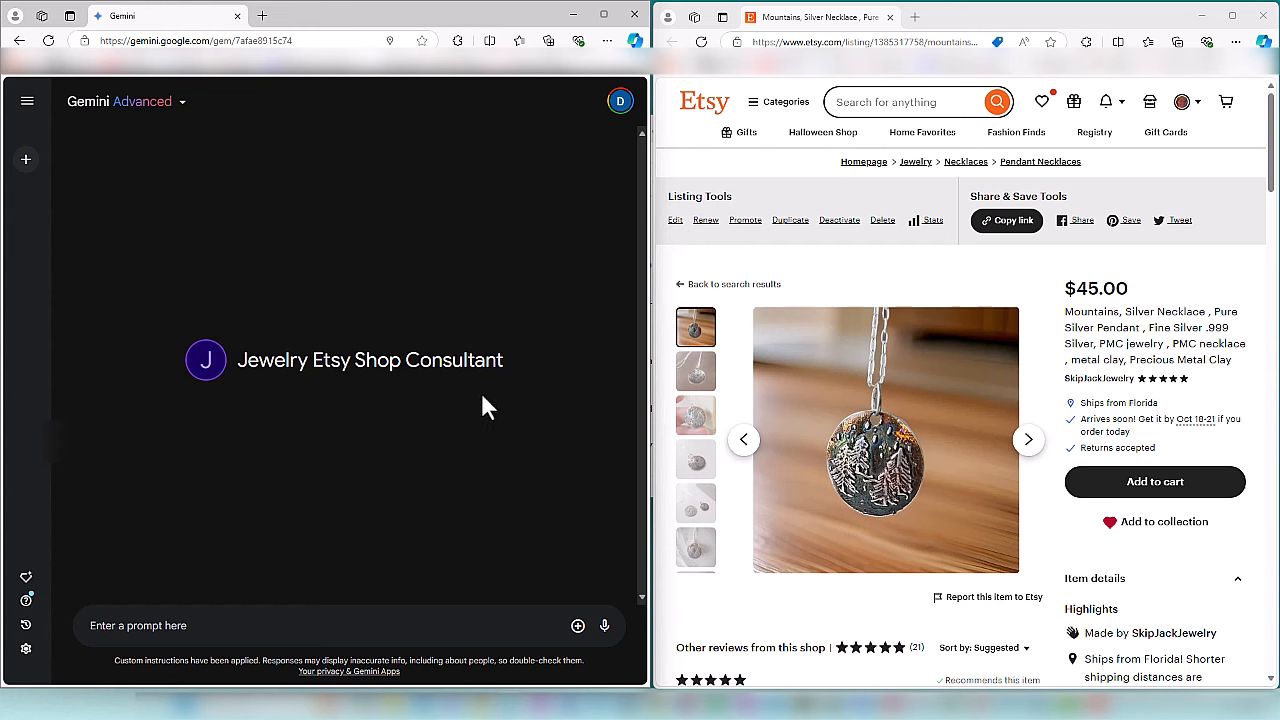
{"action": "left_click_drag", "start_coordinate": [323, 361], "coordinate": [504, 358]}
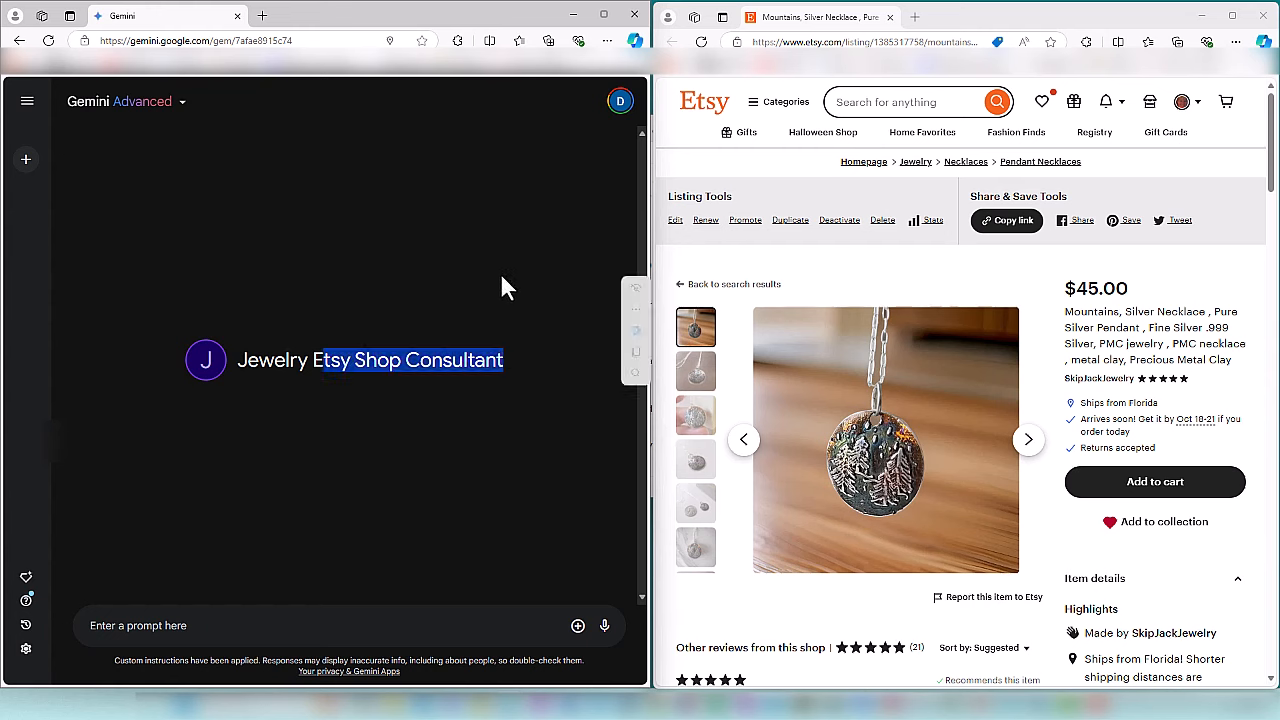
{"action": "left_click", "coordinate": [537, 406]}
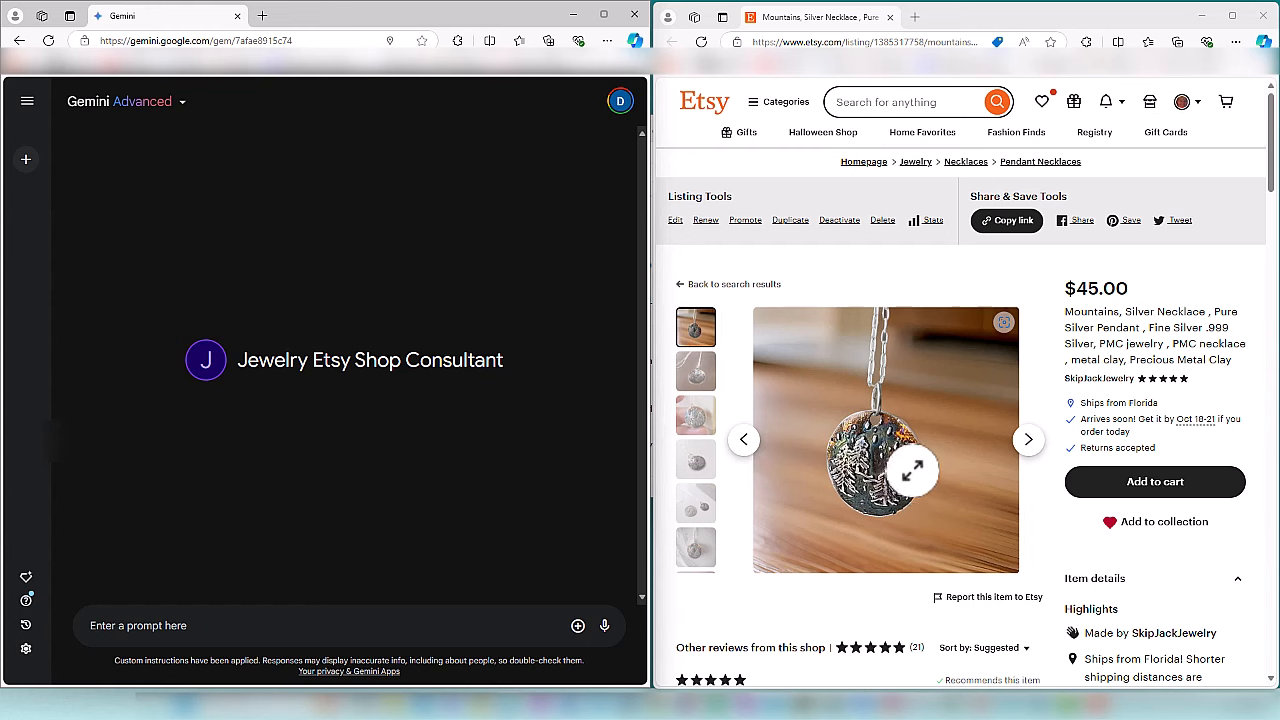
- Copy the mountain necklace photo from the Etsy listing into the Gem's prompt and submit it without any text
{"action": "right_click", "coordinate": [919, 415]}
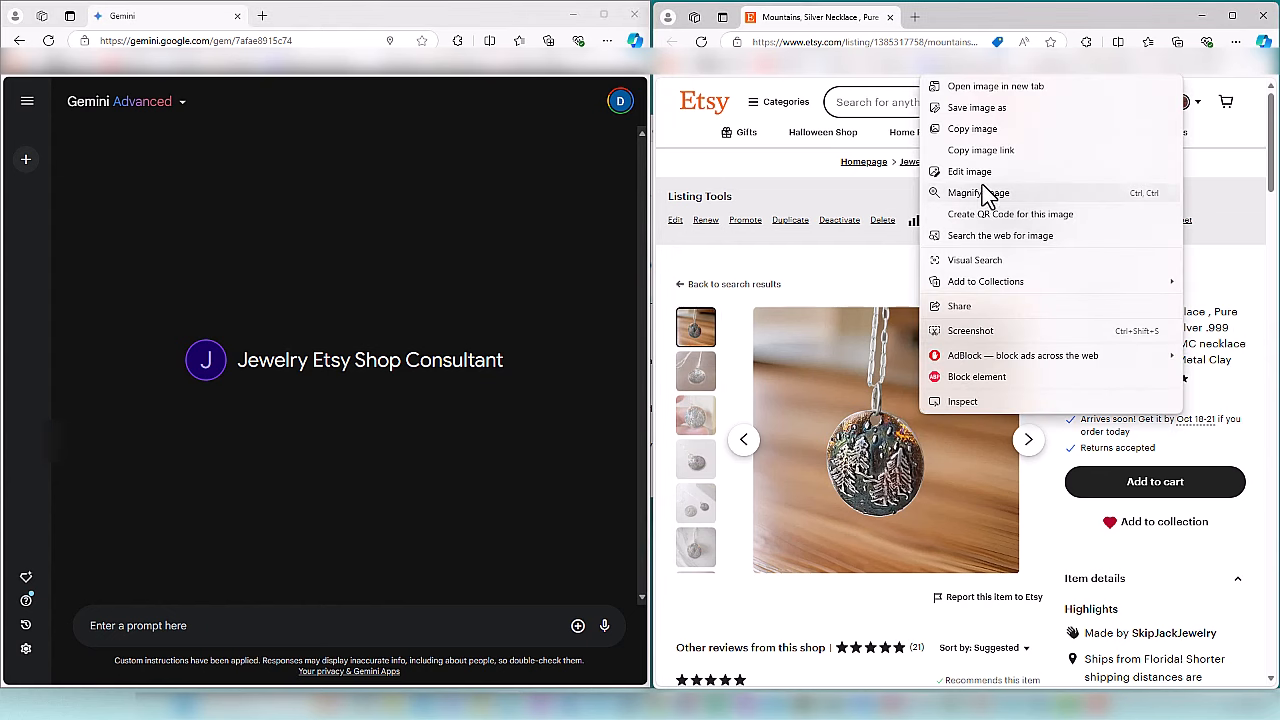
{"action": "left_click", "coordinate": [972, 130]}
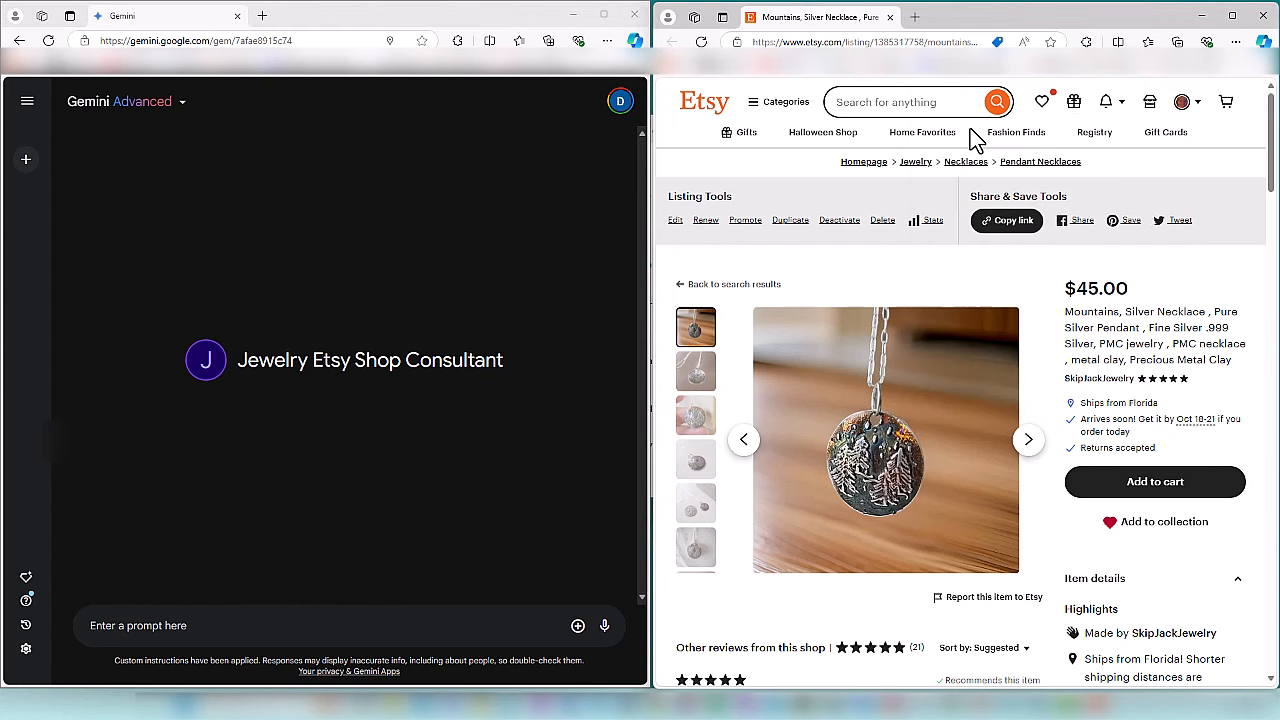
{"action": "right_click", "coordinate": [393, 627]}
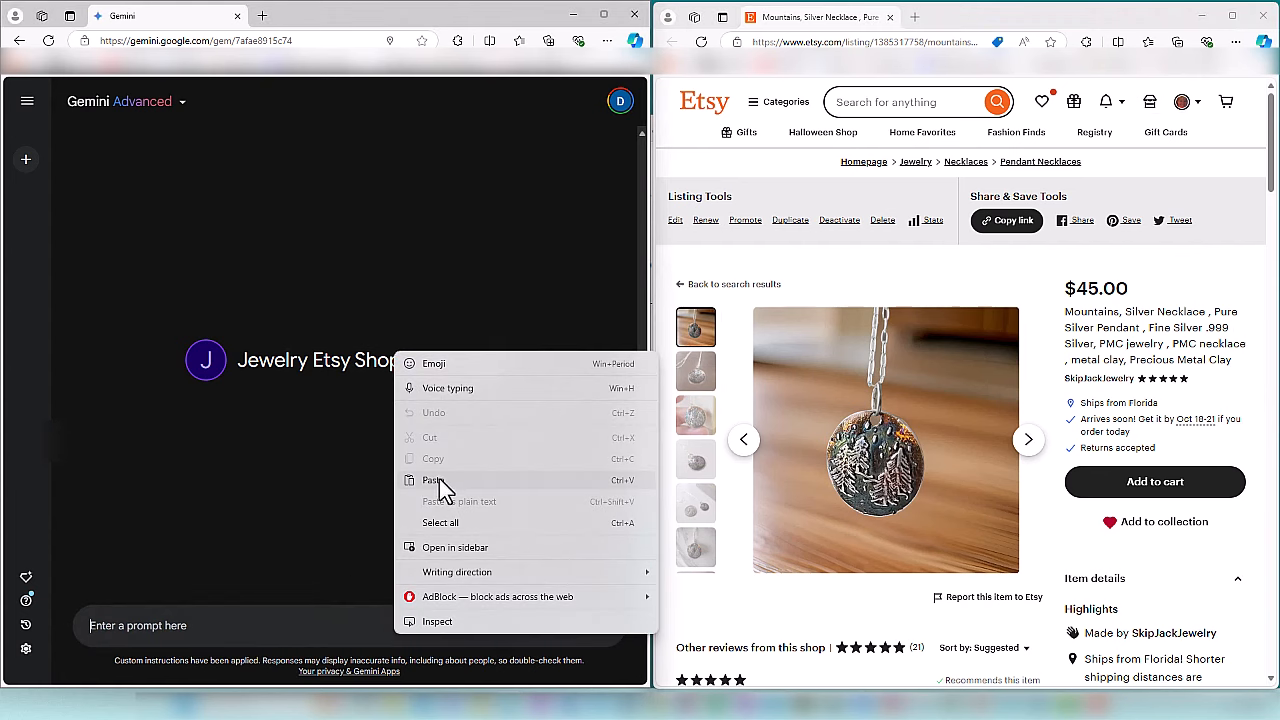
{"action": "left_click", "coordinate": [440, 478]}
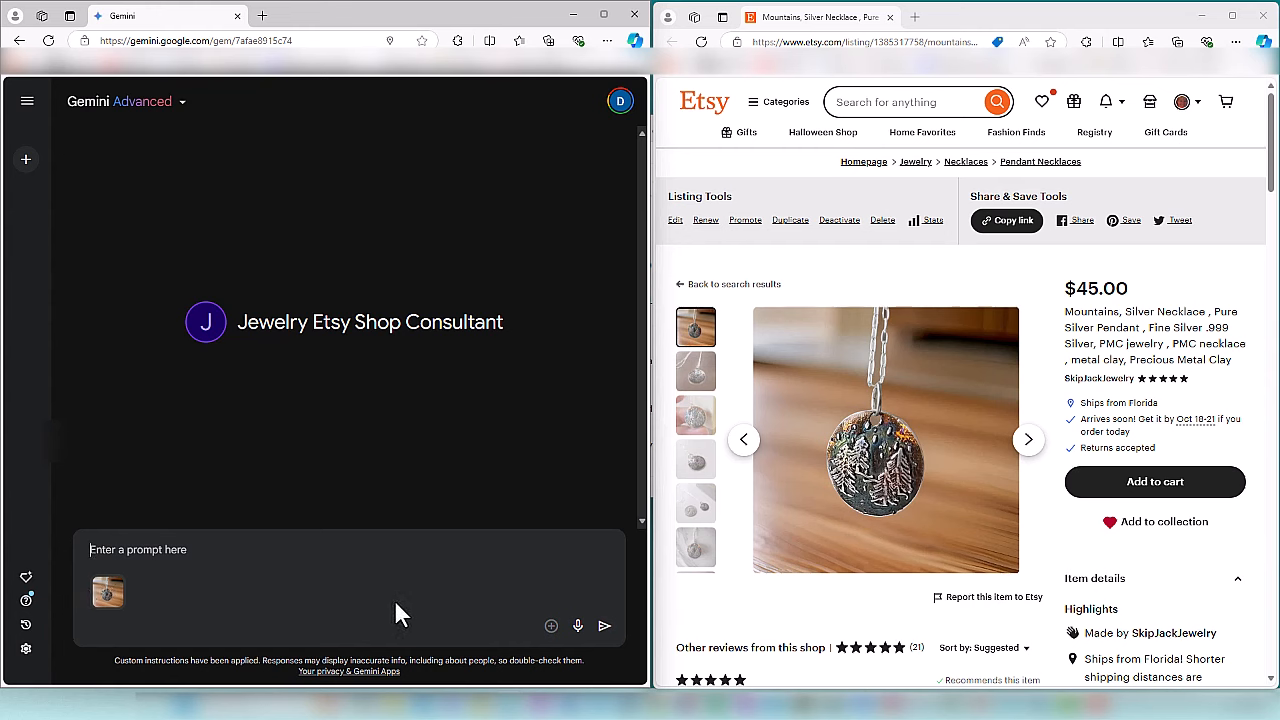
{"action": "left_click", "coordinate": [604, 627]}
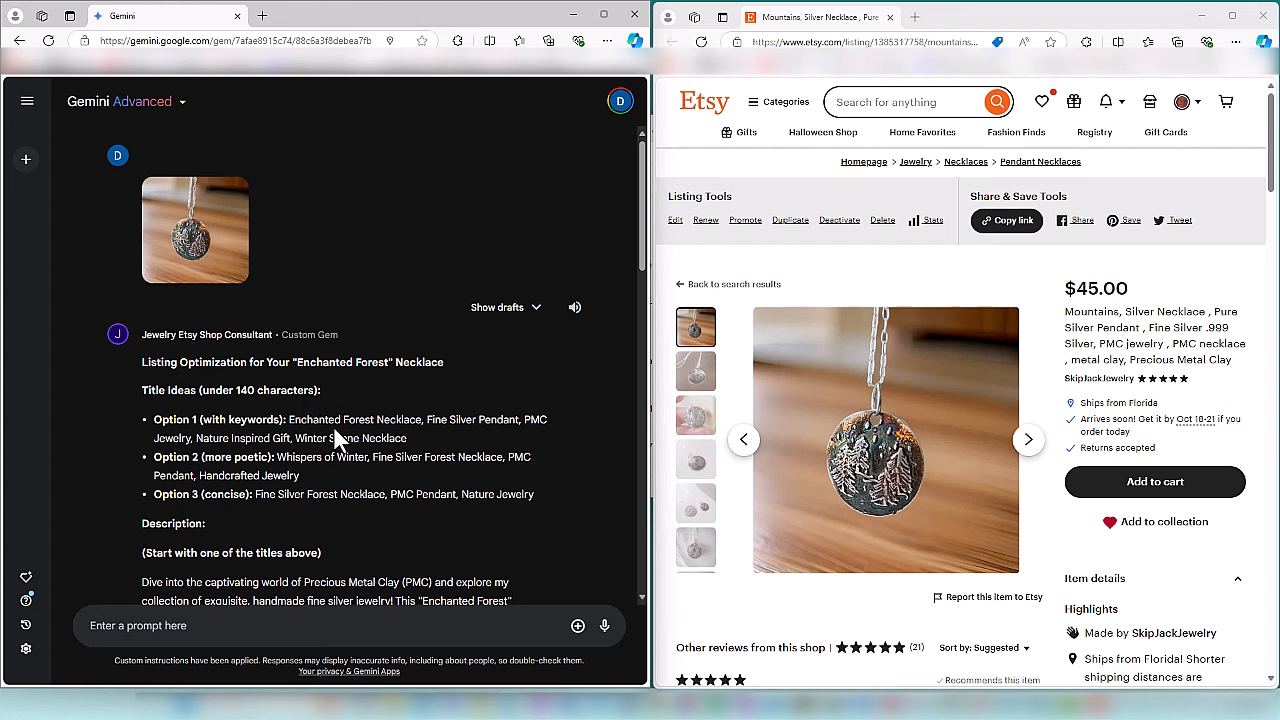
- Examine the Gem's suggested titles and description for the necklace, including the placeholders for measurements and inspiration
{"action": "left_click", "coordinate": [417, 436]}
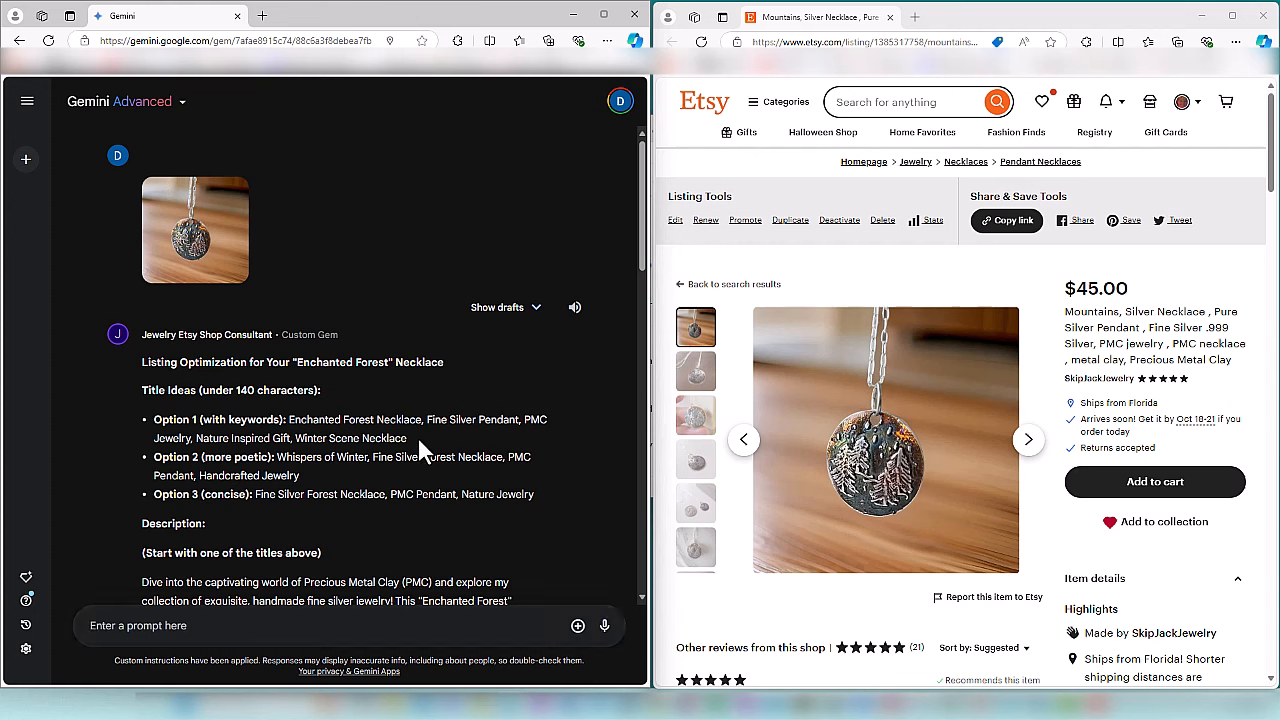
{"action": "left_click_drag", "start_coordinate": [407, 438], "coordinate": [289, 420]}
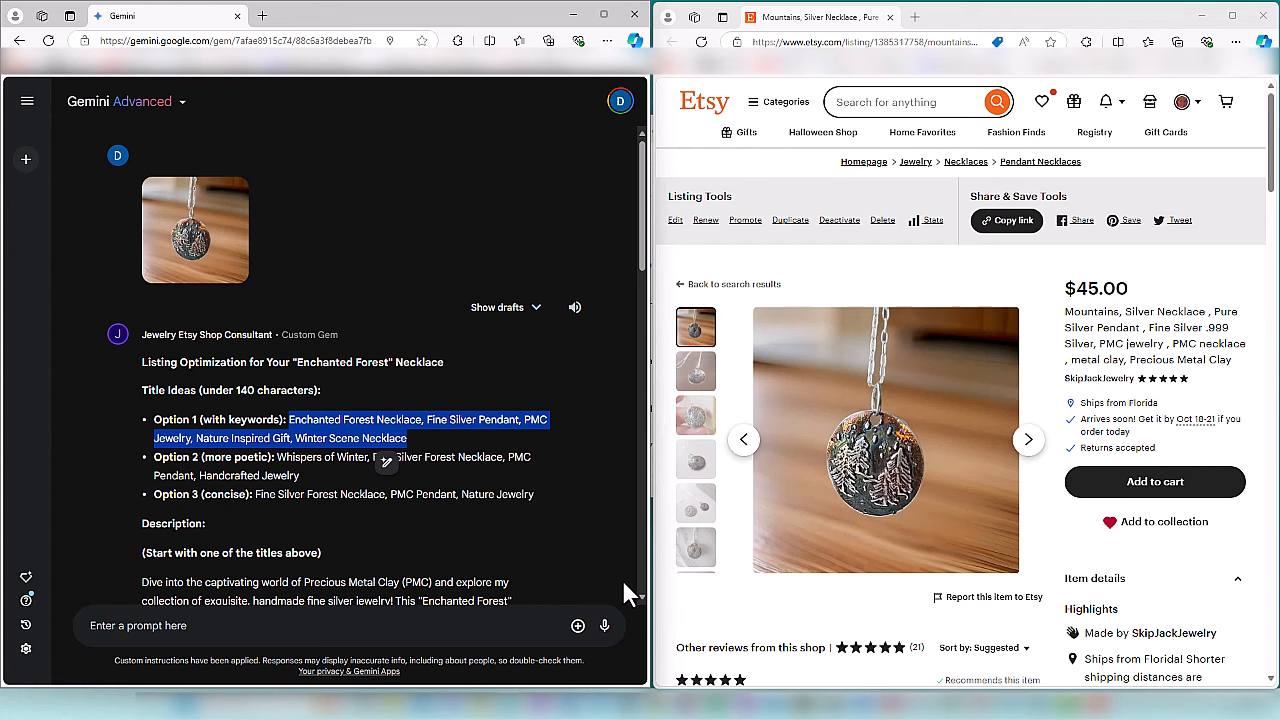
{"action": "left_click", "coordinate": [636, 591]}
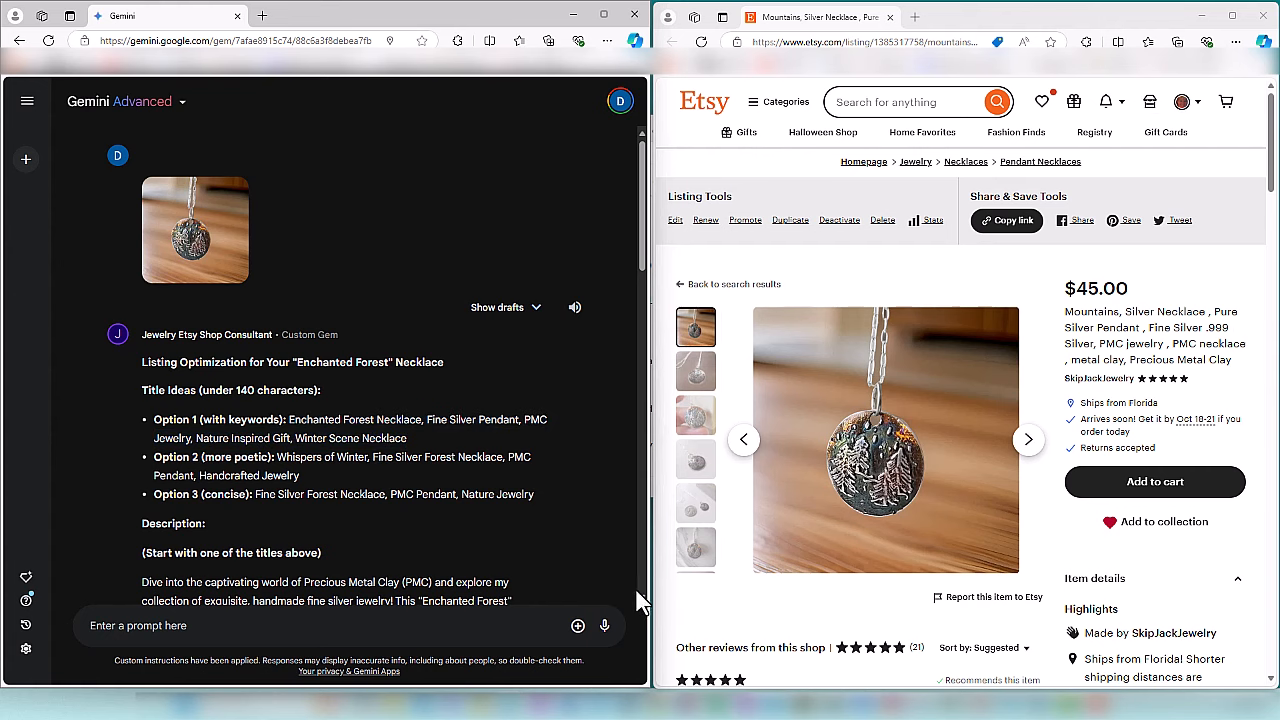
{"action": "scroll", "coordinate": [642, 594], "scroll_direction": "down", "scroll_amount": 5}
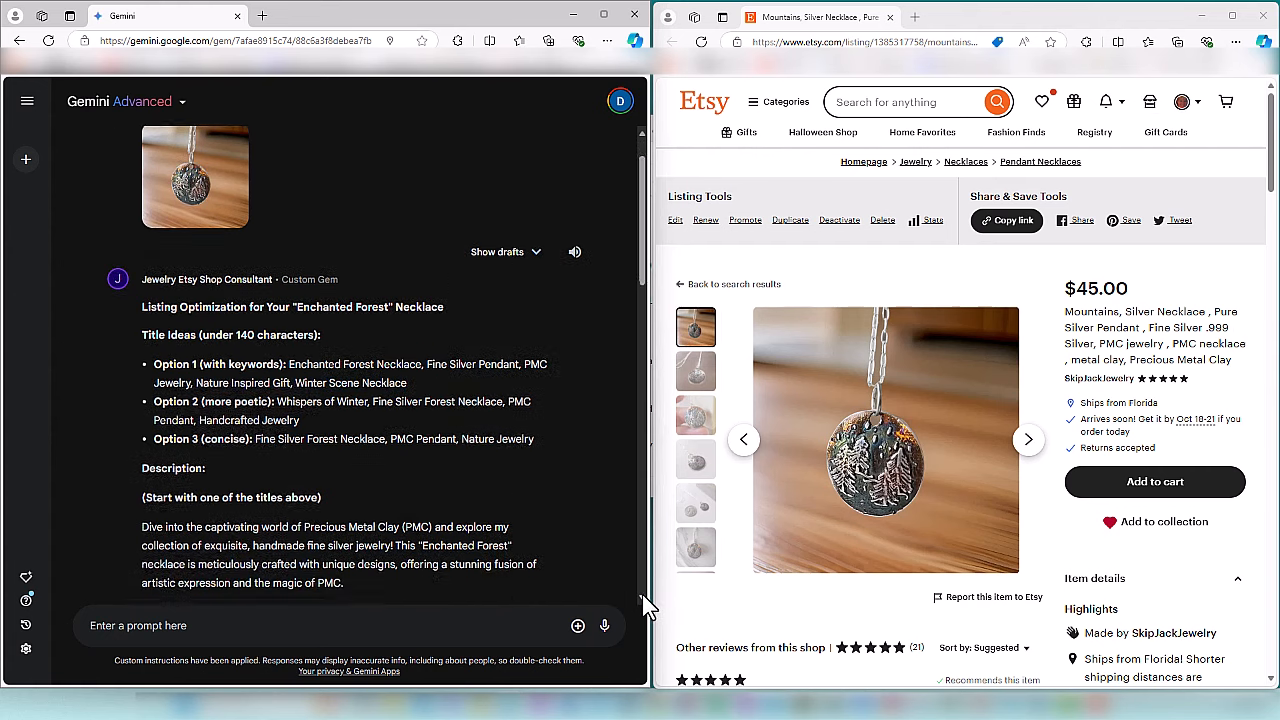
{"action": "scroll", "coordinate": [642, 594], "scroll_direction": "down", "scroll_amount": 1}
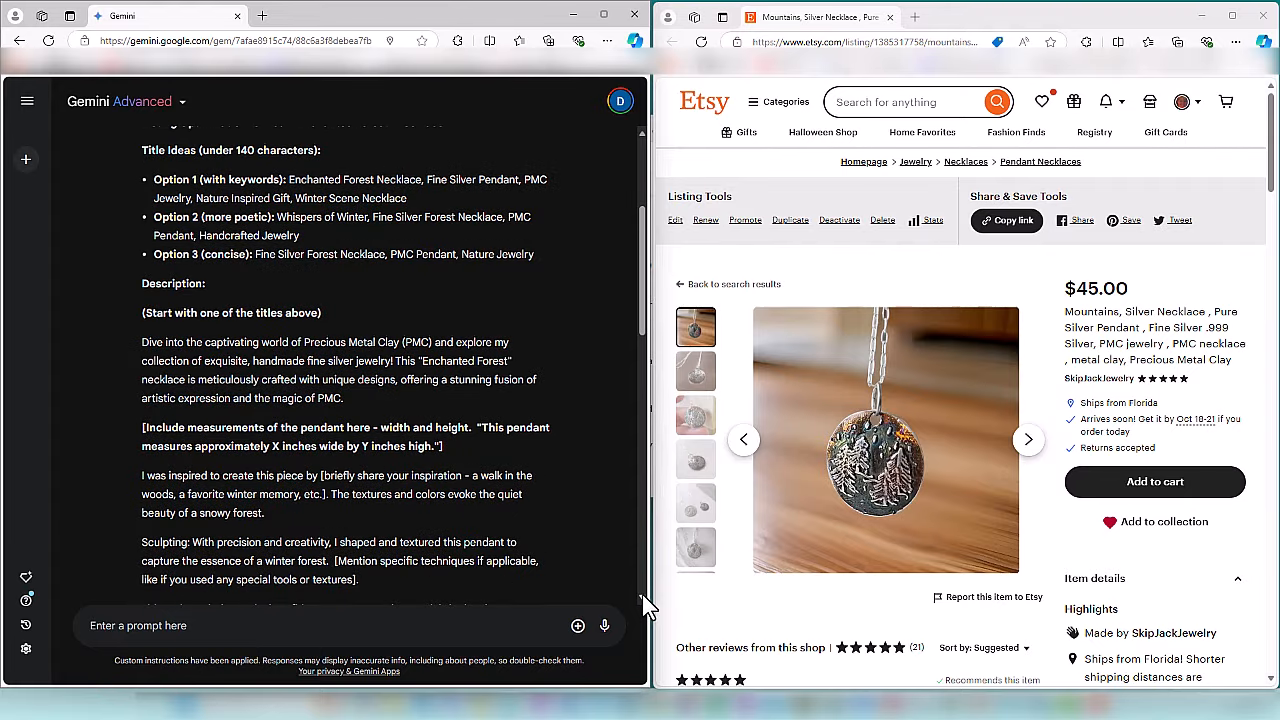
{"action": "scroll", "coordinate": [590, 578], "scroll_direction": "down", "scroll_amount": 1}
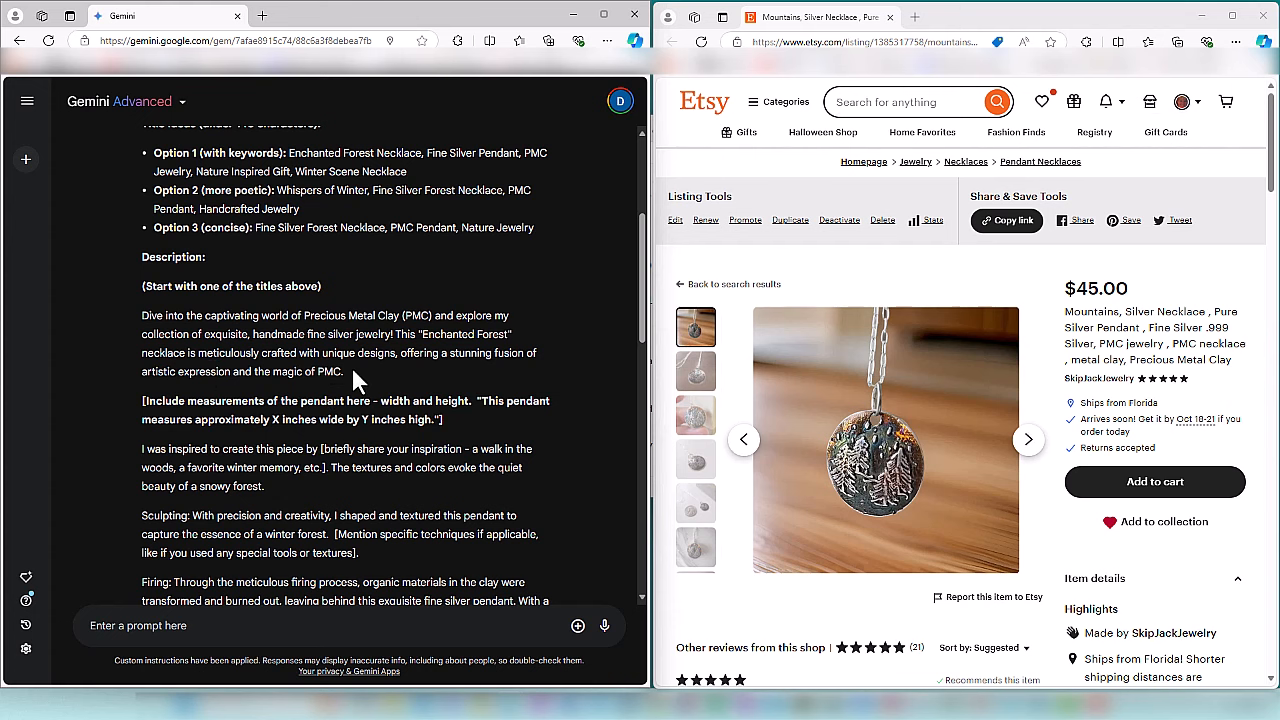
{"action": "scroll", "coordinate": [366, 400], "scroll_direction": "down", "scroll_amount": 3}
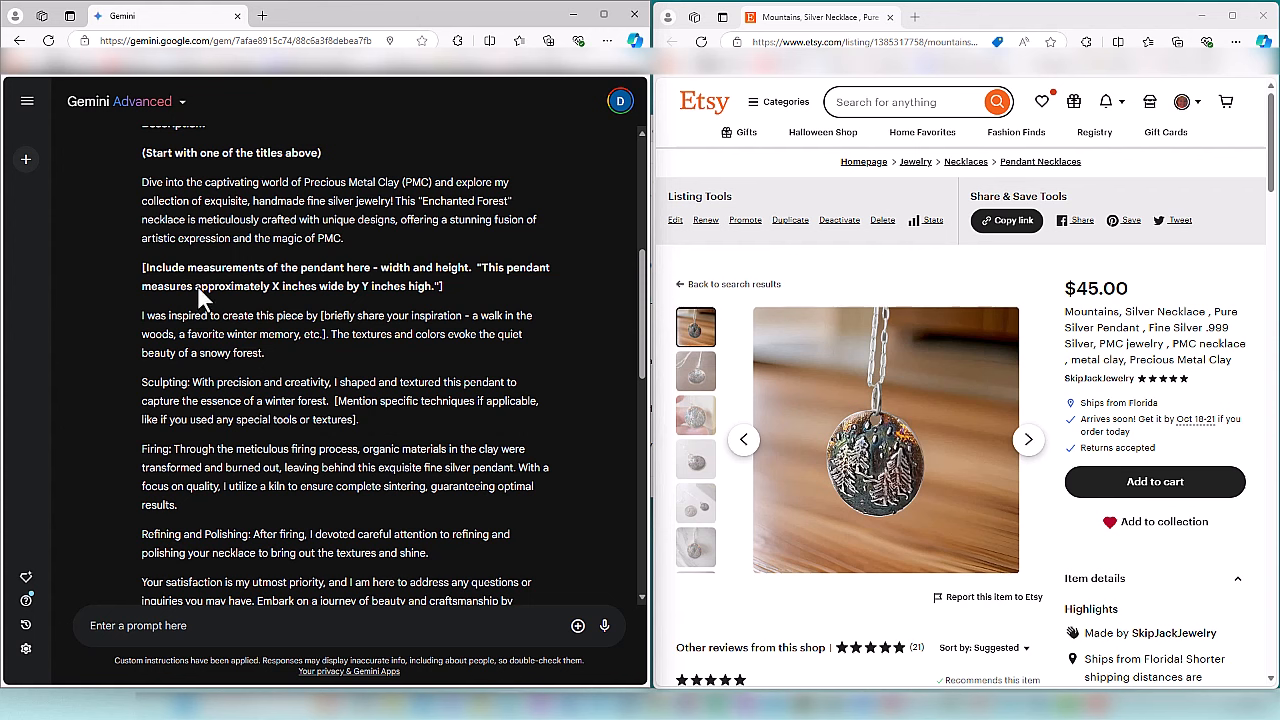